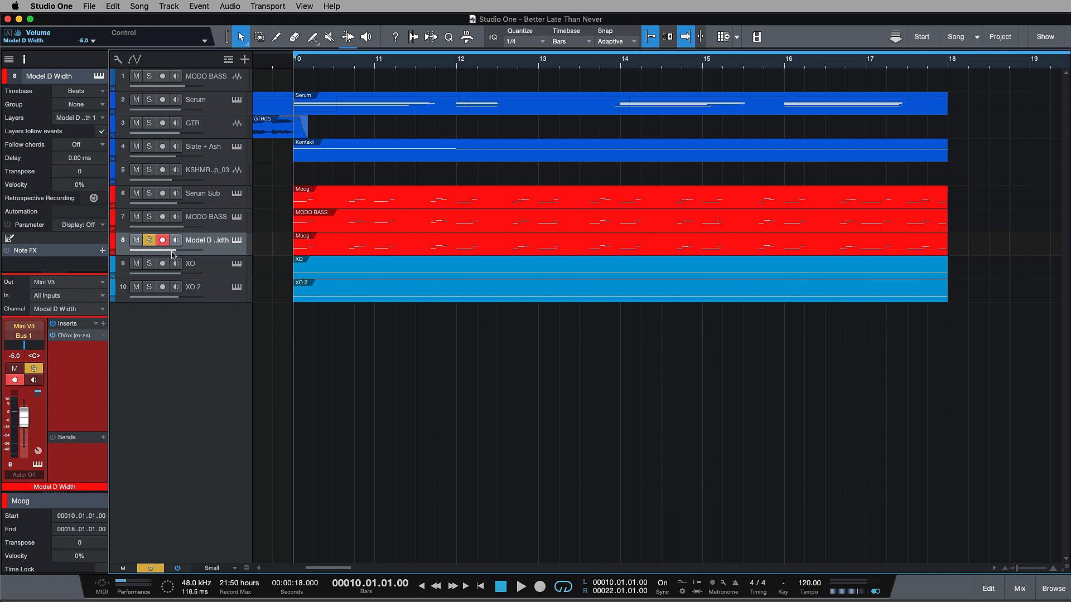
Step: Raise the Model D Width track volume to -3.7 dB, play the section, and return the playhead to bar 10
{"action": "left_click_drag", "start_coordinate": [173, 252], "coordinate": [179, 253]}
{"action": "key", "text": "space"}
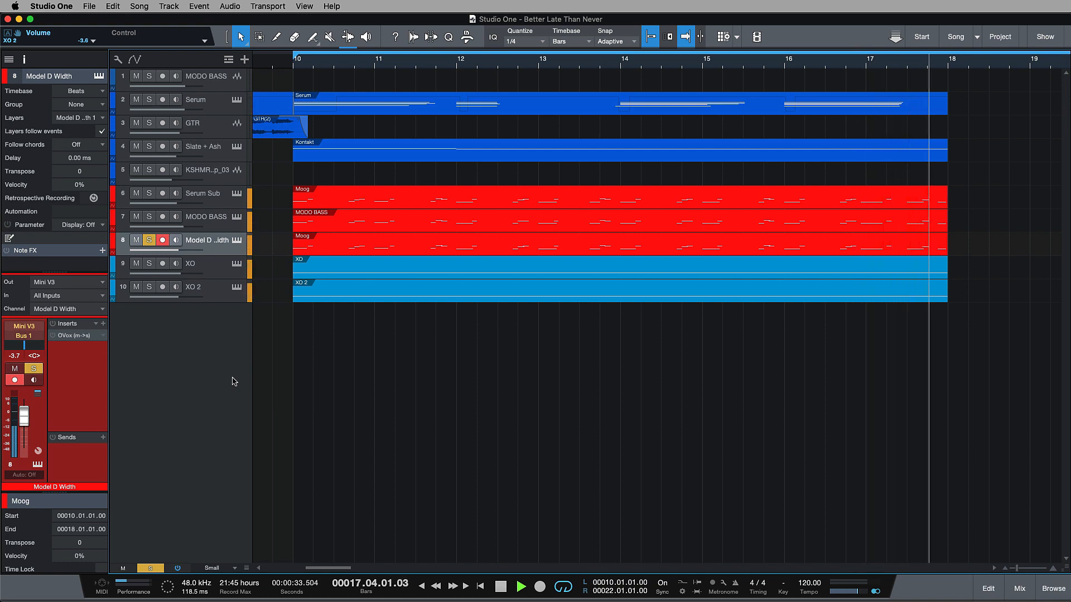
{"action": "left_click", "coordinate": [294, 63]}
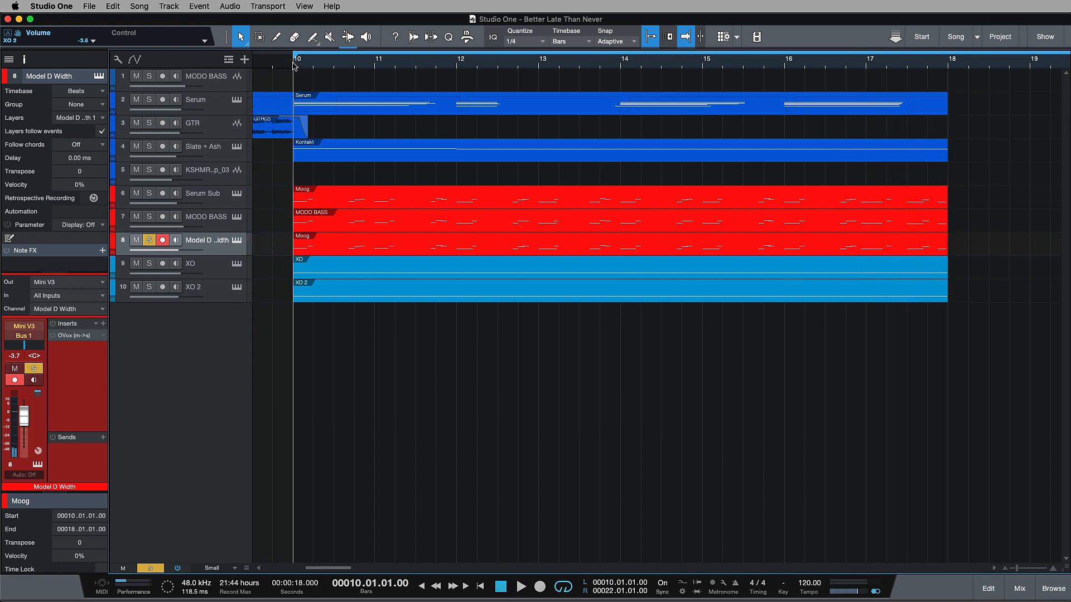
Step: Activate the OVox insert on Model D Width and audition the section from bar 10
{"action": "left_click", "coordinate": [54, 335]}
{"action": "key", "text": "space"}
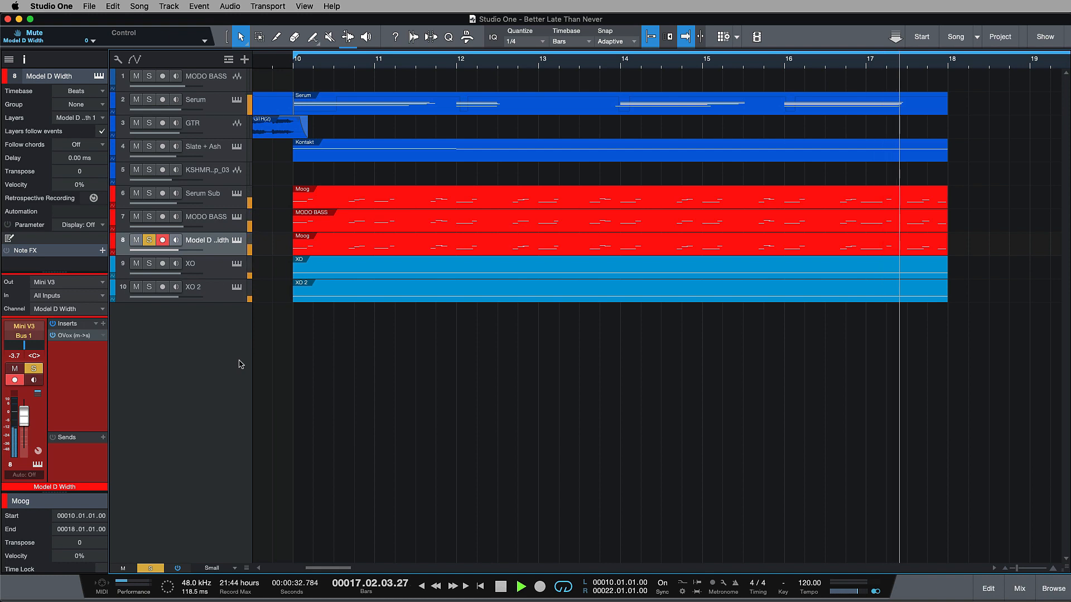
{"action": "key", "text": "space"}
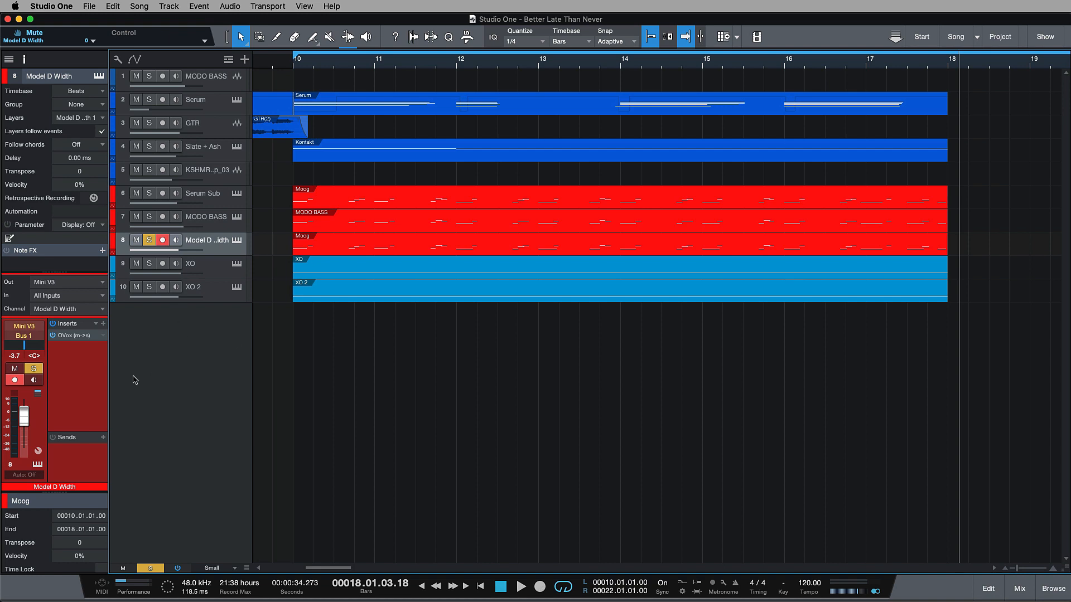
Step: Open the OVox insert of Model D Width for editing and return the playhead to bar 10
{"action": "left_click", "coordinate": [86, 336]}
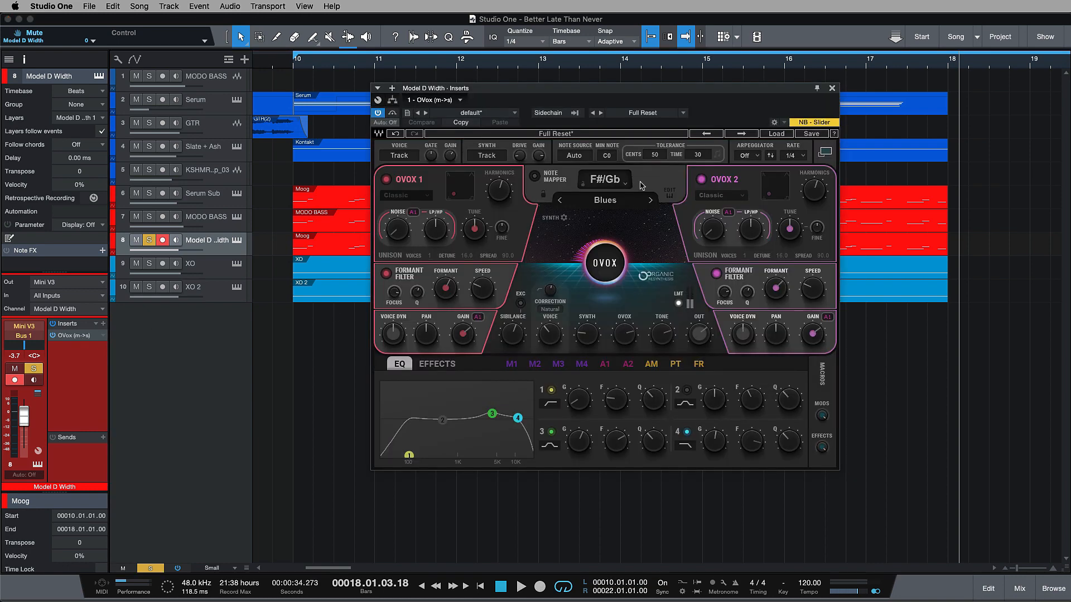
{"action": "left_click_drag", "start_coordinate": [664, 89], "coordinate": [654, 102]}
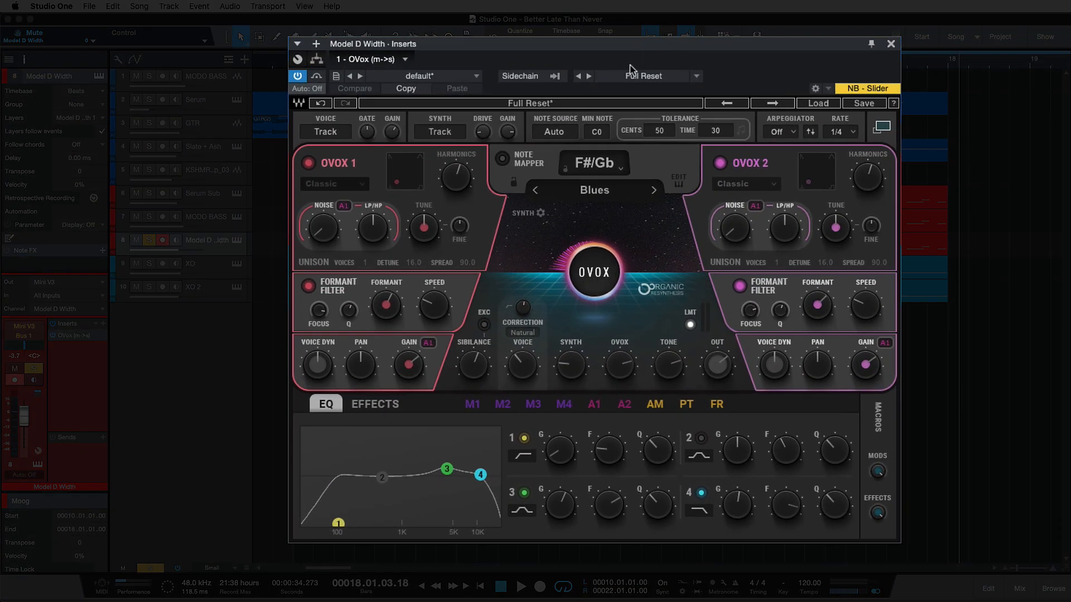
{"action": "left_click", "coordinate": [292, 60]}
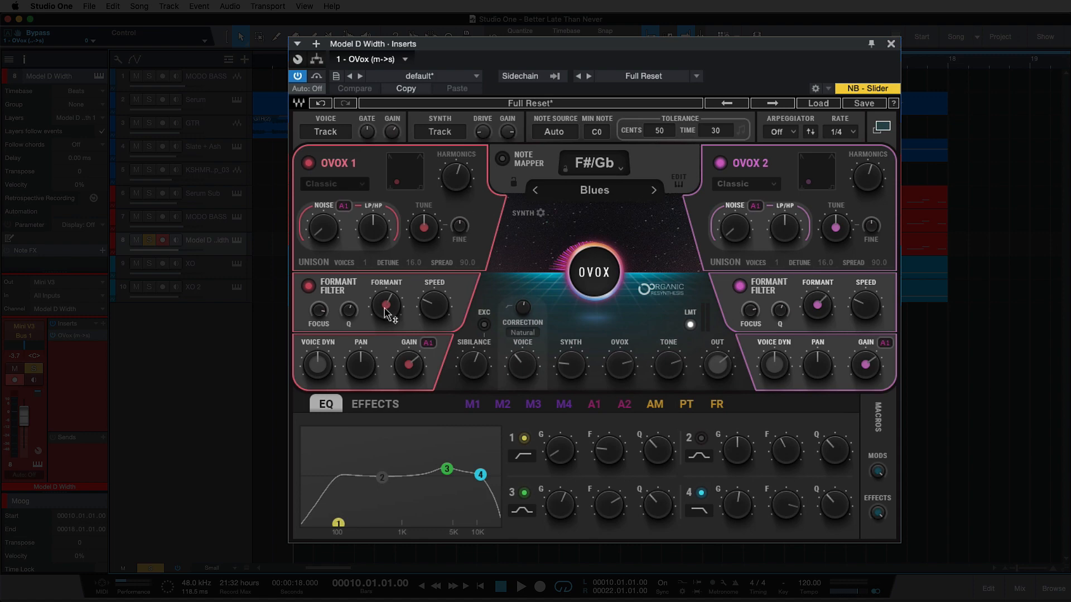
{"action": "mouse_move", "coordinate": [400, 318]}
{"action": "left_click", "coordinate": [394, 188]}
Step: Show OVox's effects section and compare the sound with the Chorus off and on during playback
{"action": "left_click", "coordinate": [382, 409]}
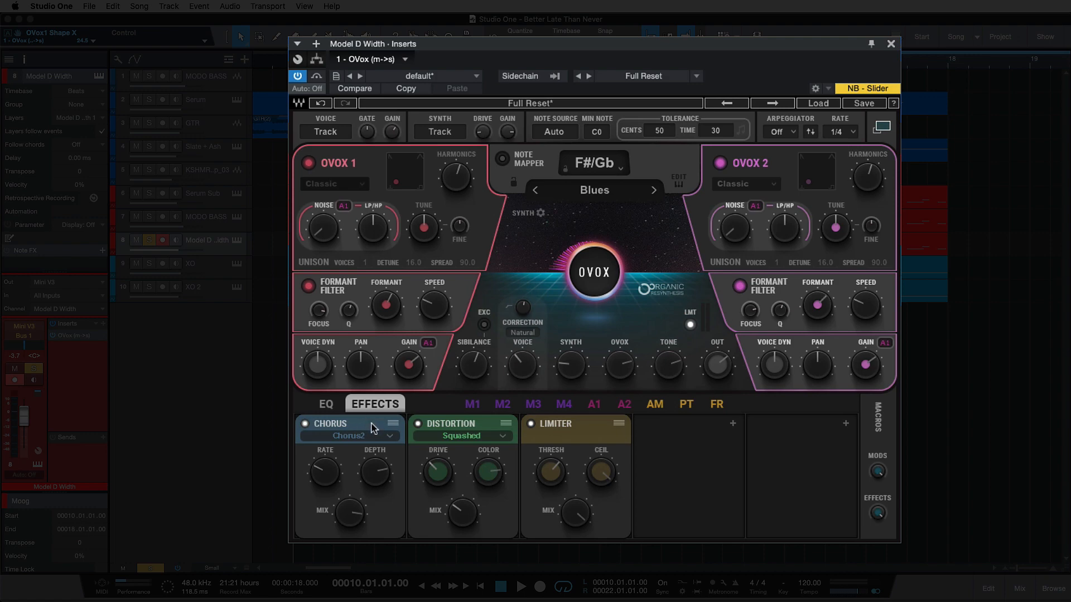
{"action": "left_click", "coordinate": [353, 522]}
{"action": "key", "text": "space"}
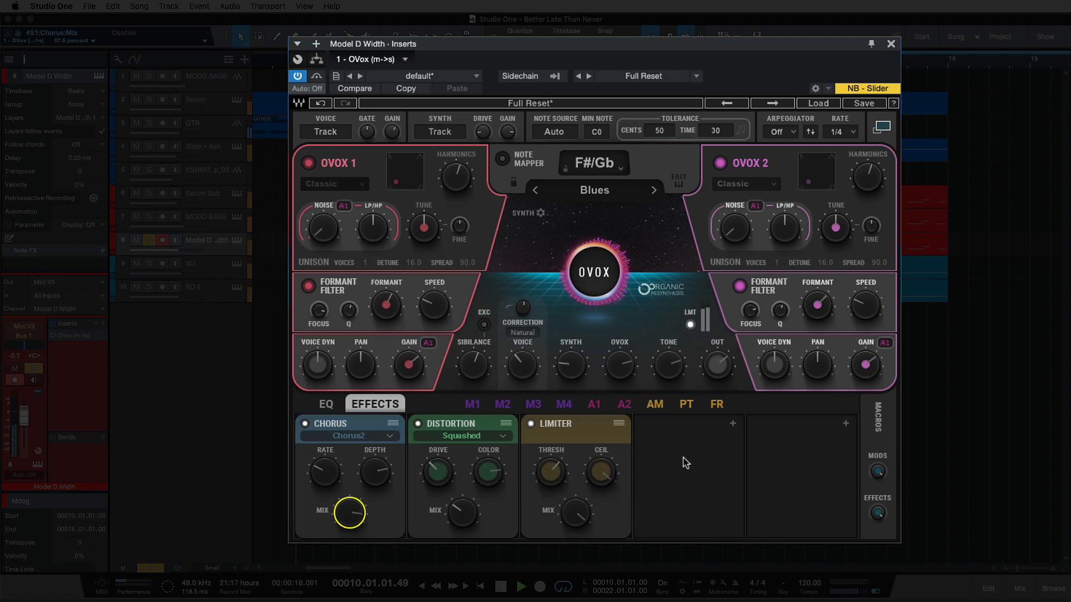
{"action": "left_click", "coordinate": [304, 424]}
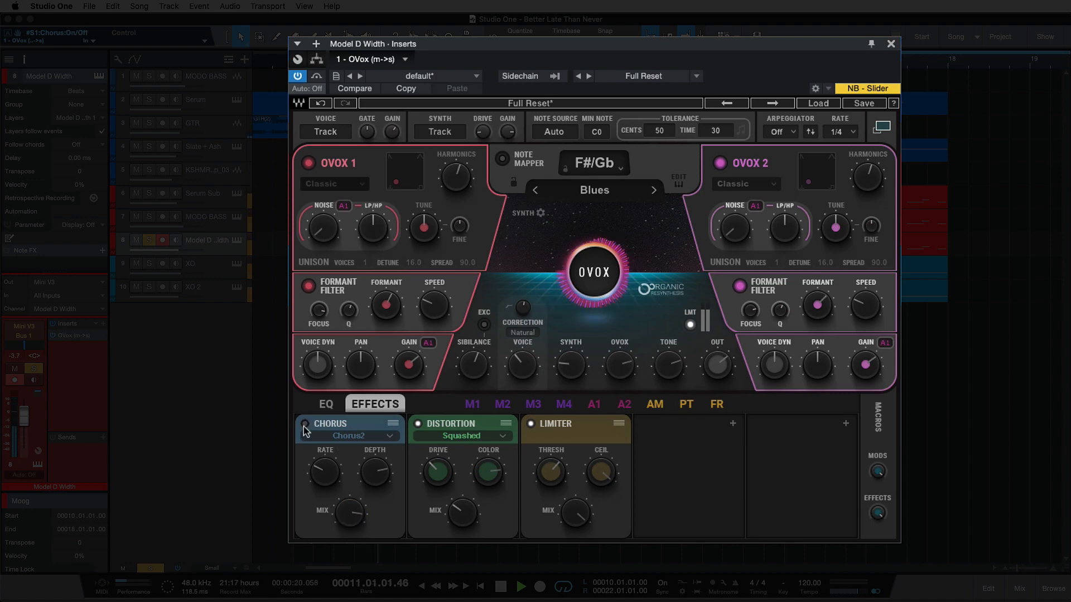
{"action": "left_click", "coordinate": [305, 424]}
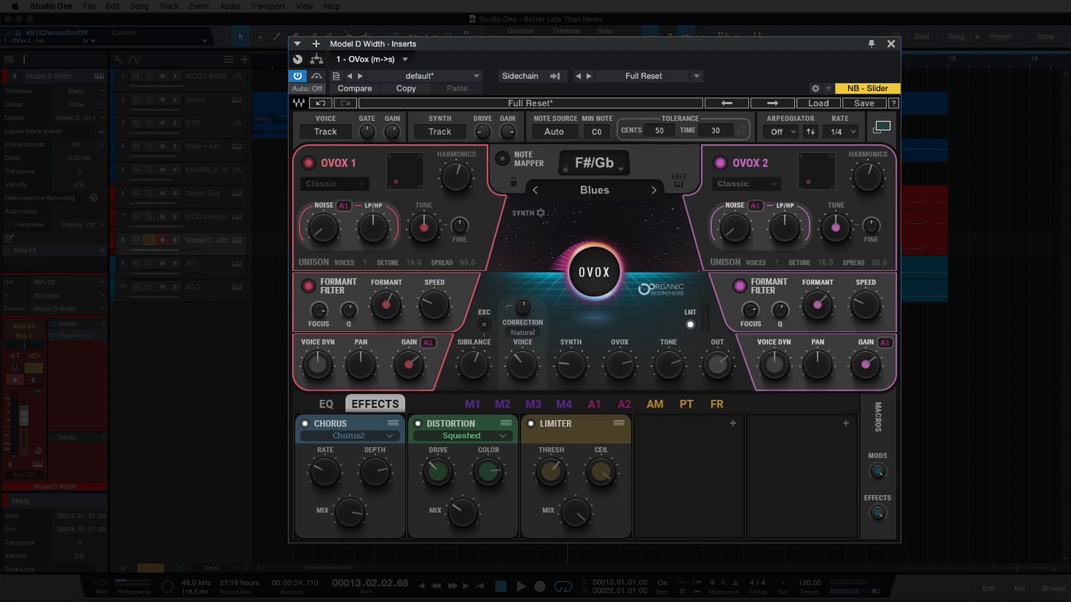
Step: Play from the loop start at bar 10 and switch off OVox's Distortion effect to hear the difference
{"action": "key", "text": "KP_1"}
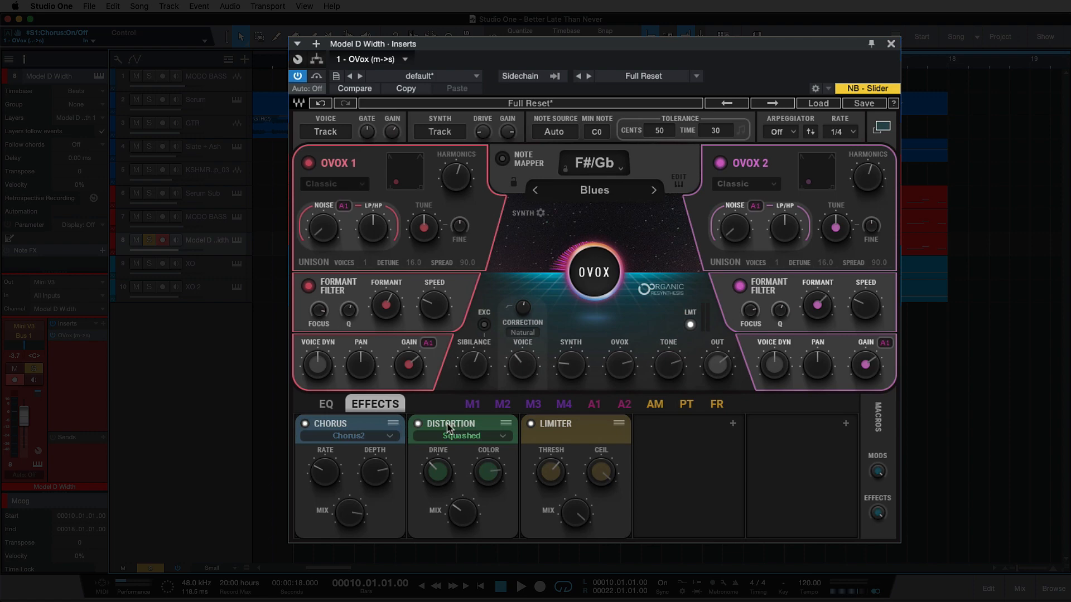
{"action": "key", "text": "space"}
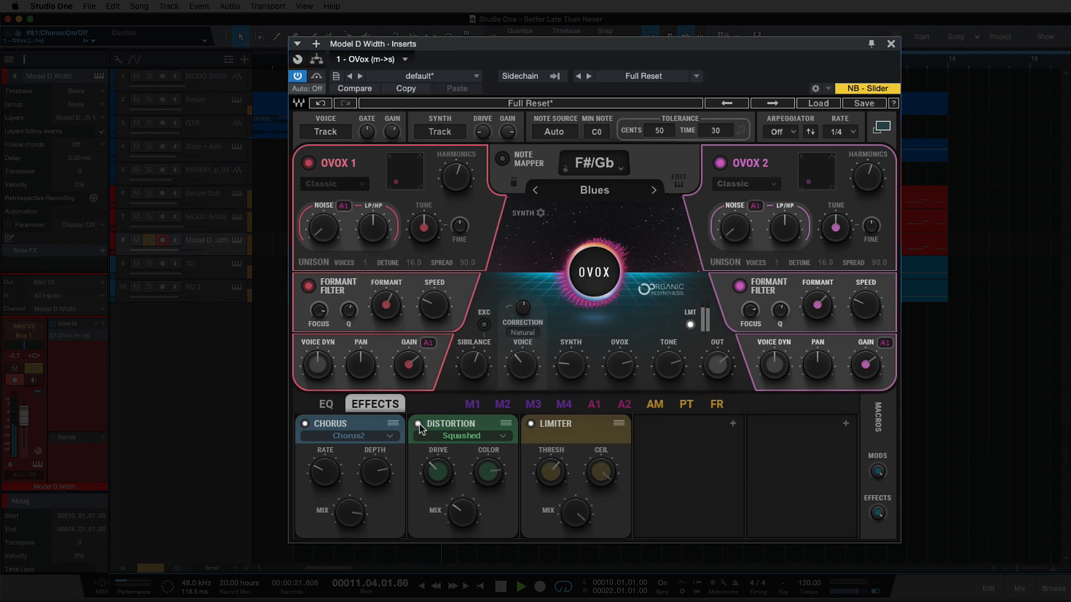
{"action": "left_click", "coordinate": [418, 424]}
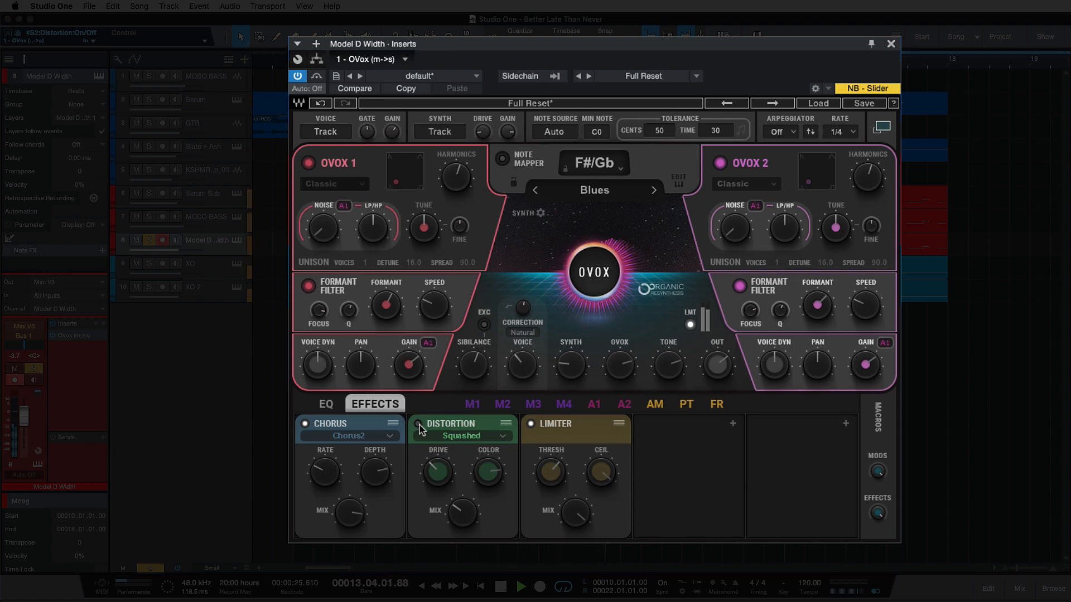
{"action": "key", "text": "space"}
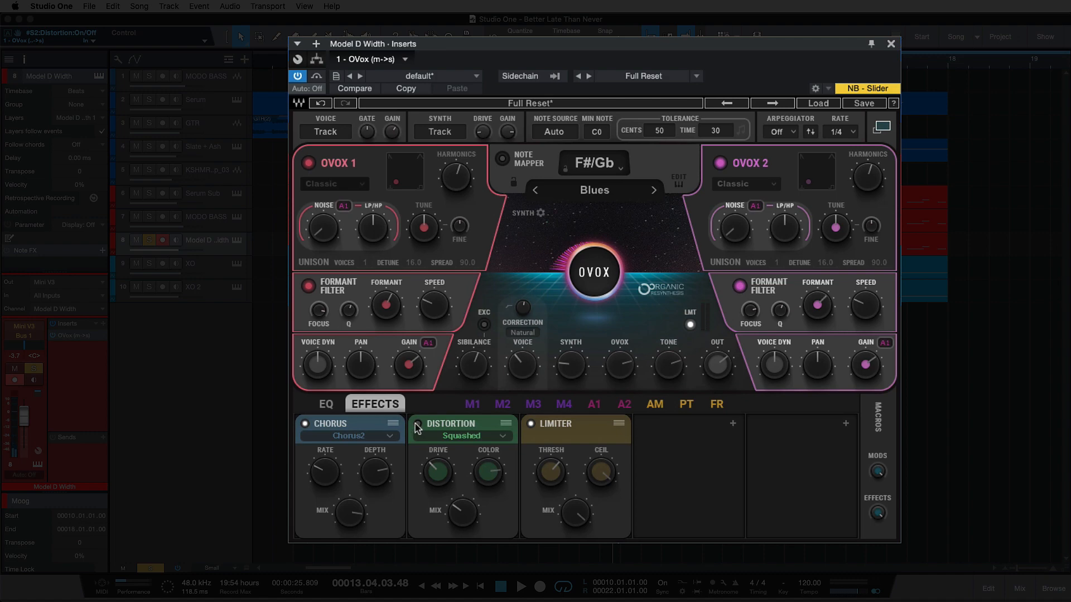
Step: Set the Distortion Color to about 51 and try the Freaky type before reselecting Squashed
{"action": "mouse_move", "coordinate": [442, 479]}
{"action": "left_click", "coordinate": [508, 426]}
{"action": "left_click", "coordinate": [475, 425]}
{"action": "left_click_drag", "start_coordinate": [488, 473], "coordinate": [488, 480]}
{"action": "key", "text": "KP_0"}
{"action": "left_click", "coordinate": [491, 437]}
{"action": "left_click", "coordinate": [490, 435]}
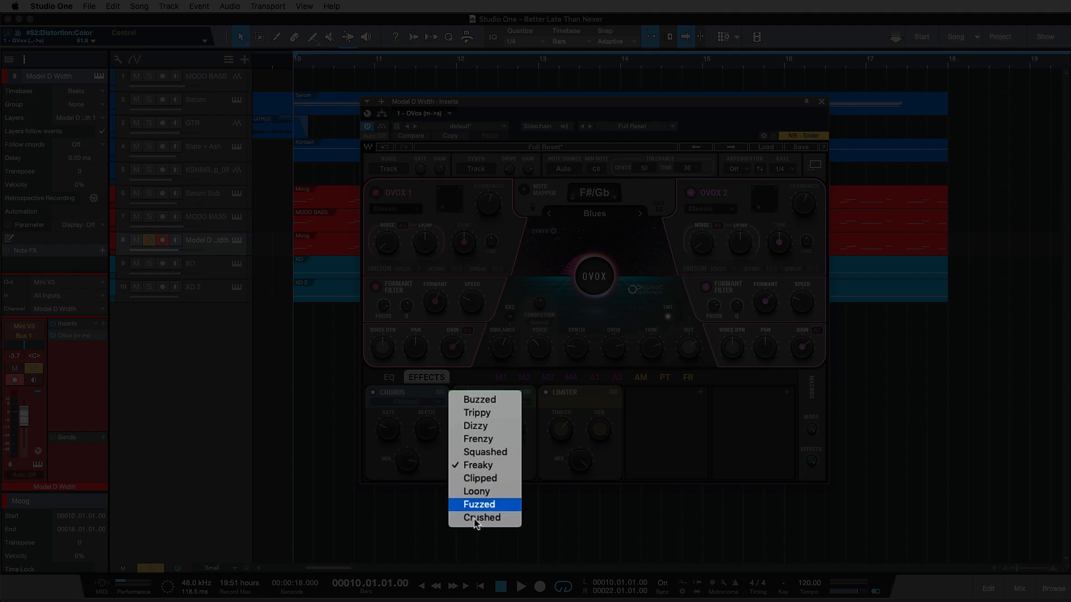
{"action": "left_click", "coordinate": [484, 452]}
Step: Play the section while lowering the Distortion Color to 19.6, and raise the Color back up to a moderate level
{"action": "key", "text": "space"}
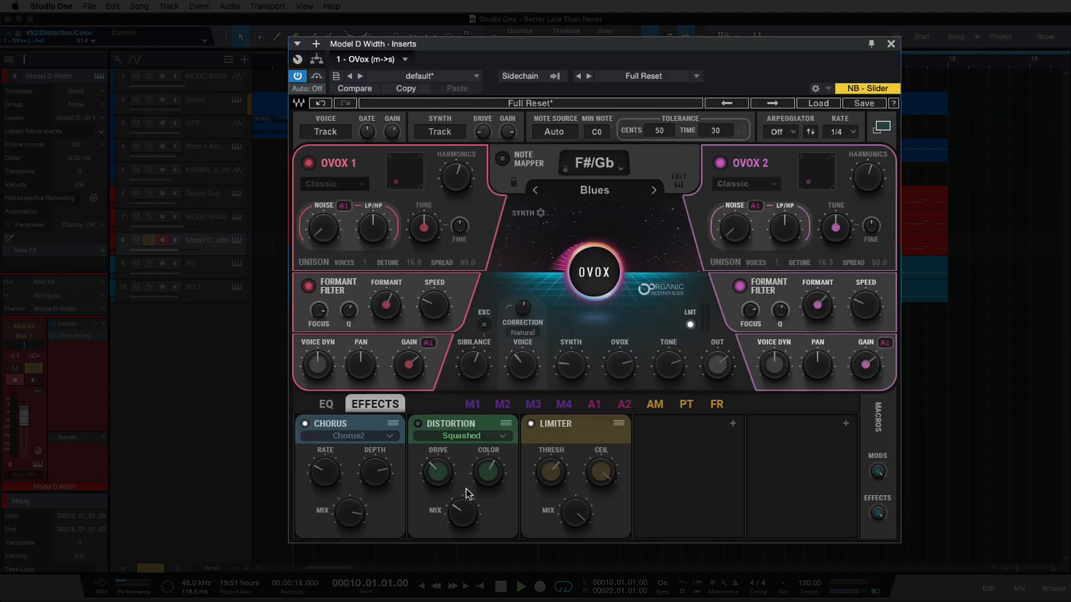
{"action": "mouse_move", "coordinate": [488, 473]}
{"action": "left_mouse_down"}
{"action": "mouse_move", "coordinate": [469, 473]}
{"action": "mouse_move", "coordinate": [488, 475]}
{"action": "left_mouse_up"}
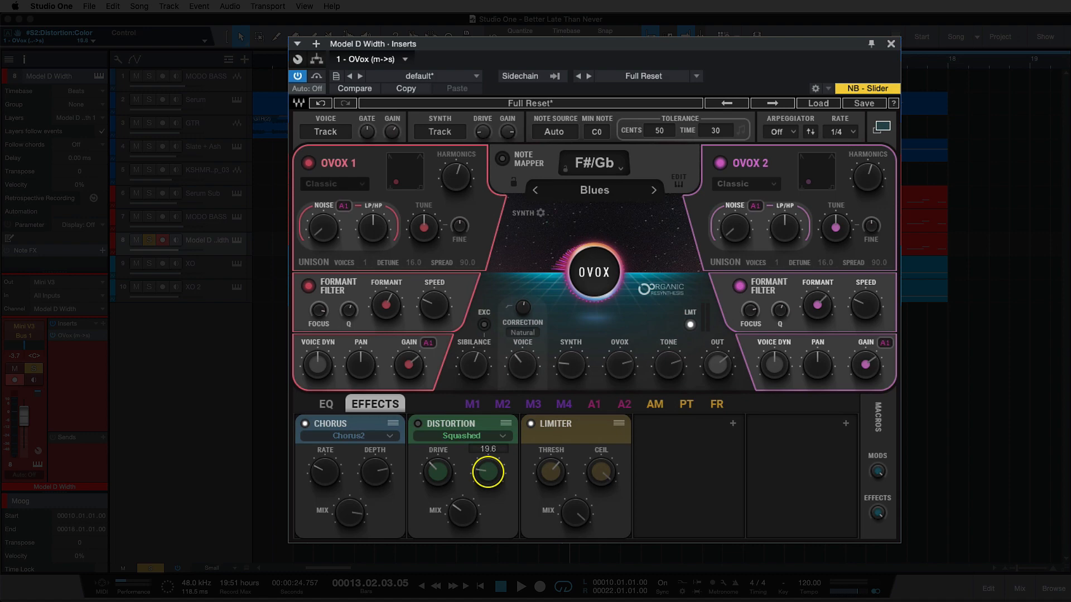
{"action": "left_click_drag", "start_coordinate": [487, 472], "coordinate": [487, 470]}
Step: Raise the Distortion Drive slightly and check the Mix amounts of the Distortion and the Chorus
{"action": "left_click", "coordinate": [438, 472]}
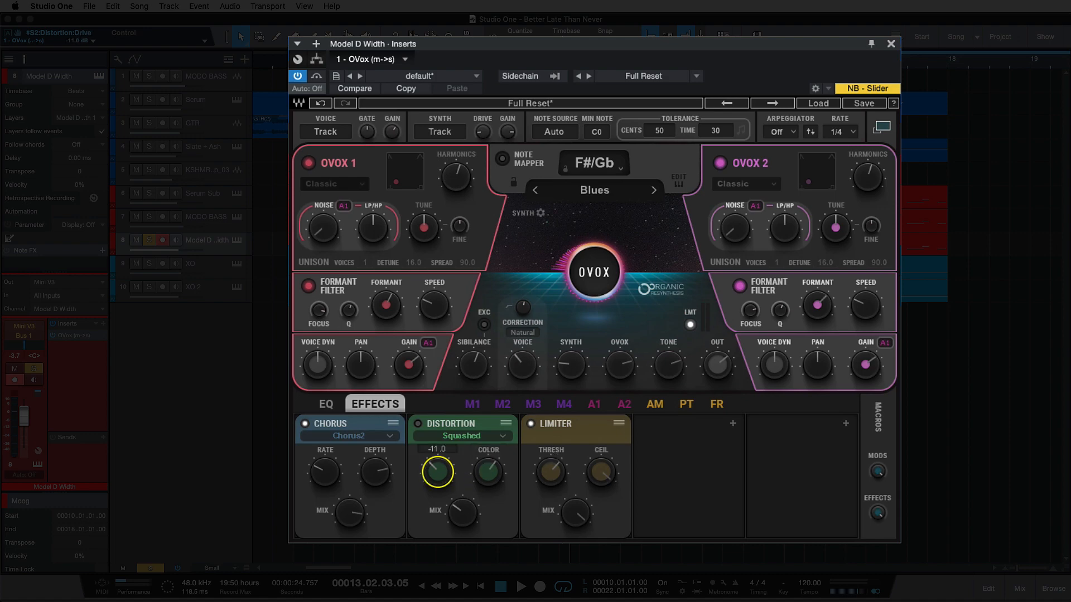
{"action": "left_click_drag", "start_coordinate": [437, 472], "coordinate": [437, 471]}
{"action": "left_click", "coordinate": [462, 511]}
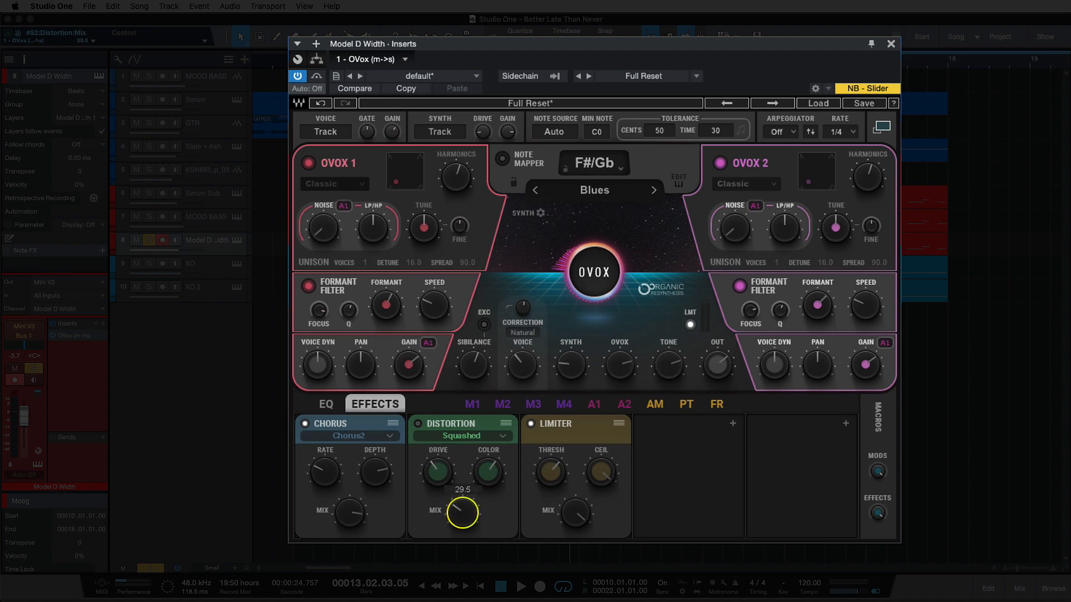
{"action": "left_click", "coordinate": [353, 513]}
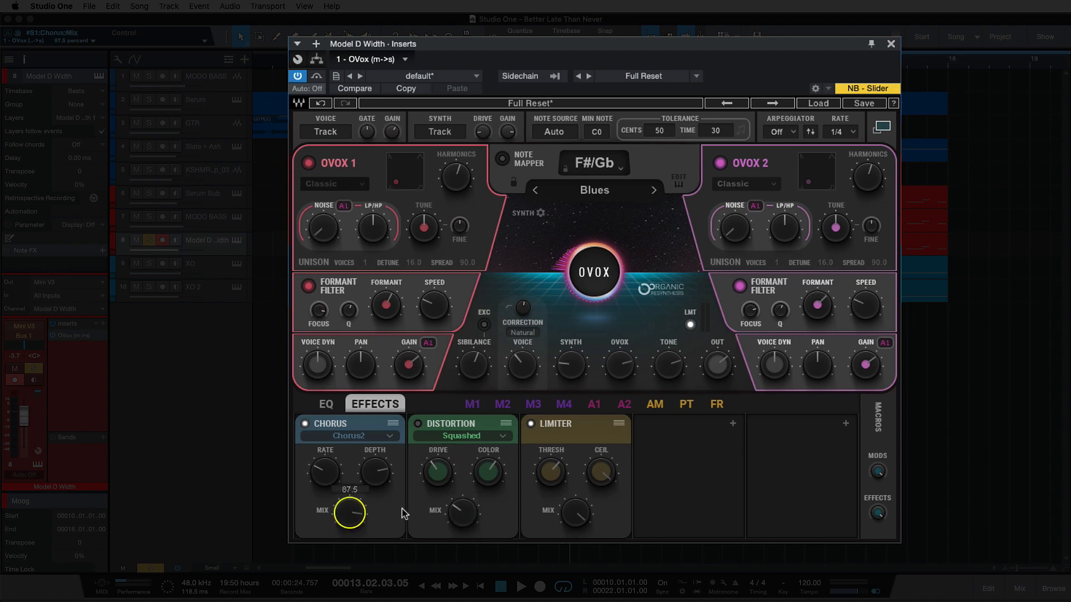